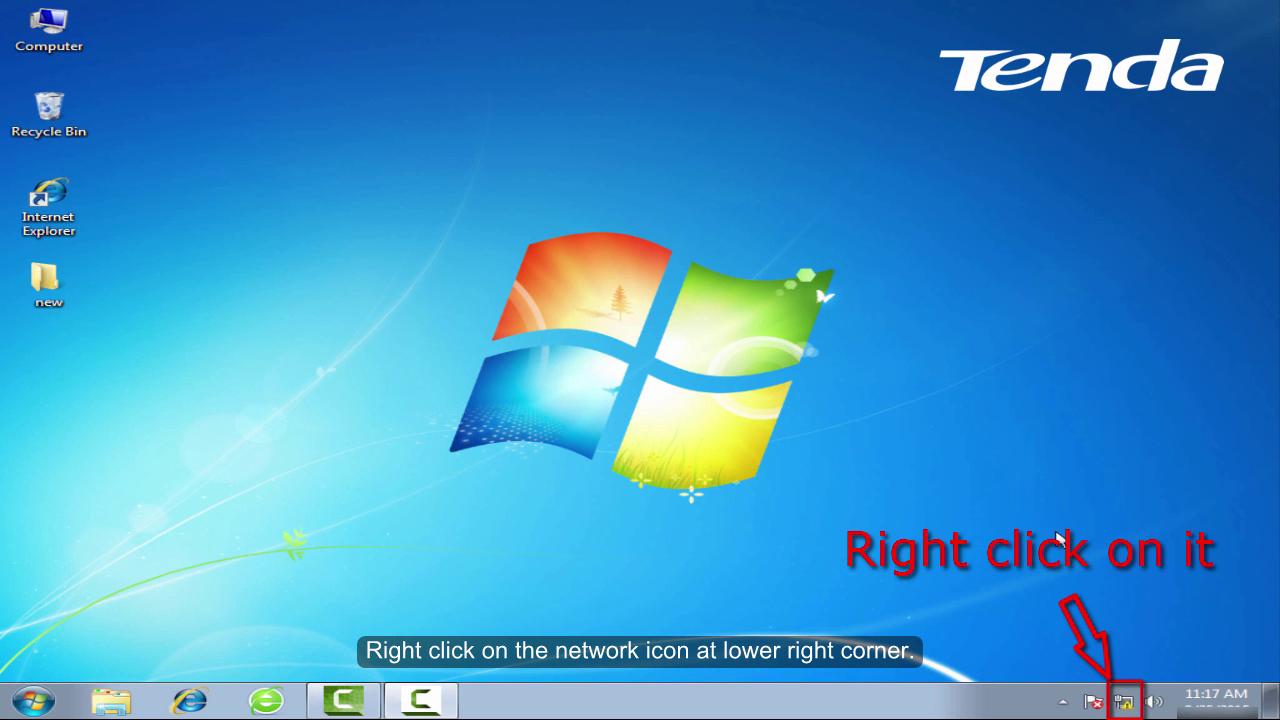
Open Local Area Connection Properties from Network and Sharing Center's adapter settings.
{"action": "right_click", "coordinate": [1122, 702]}
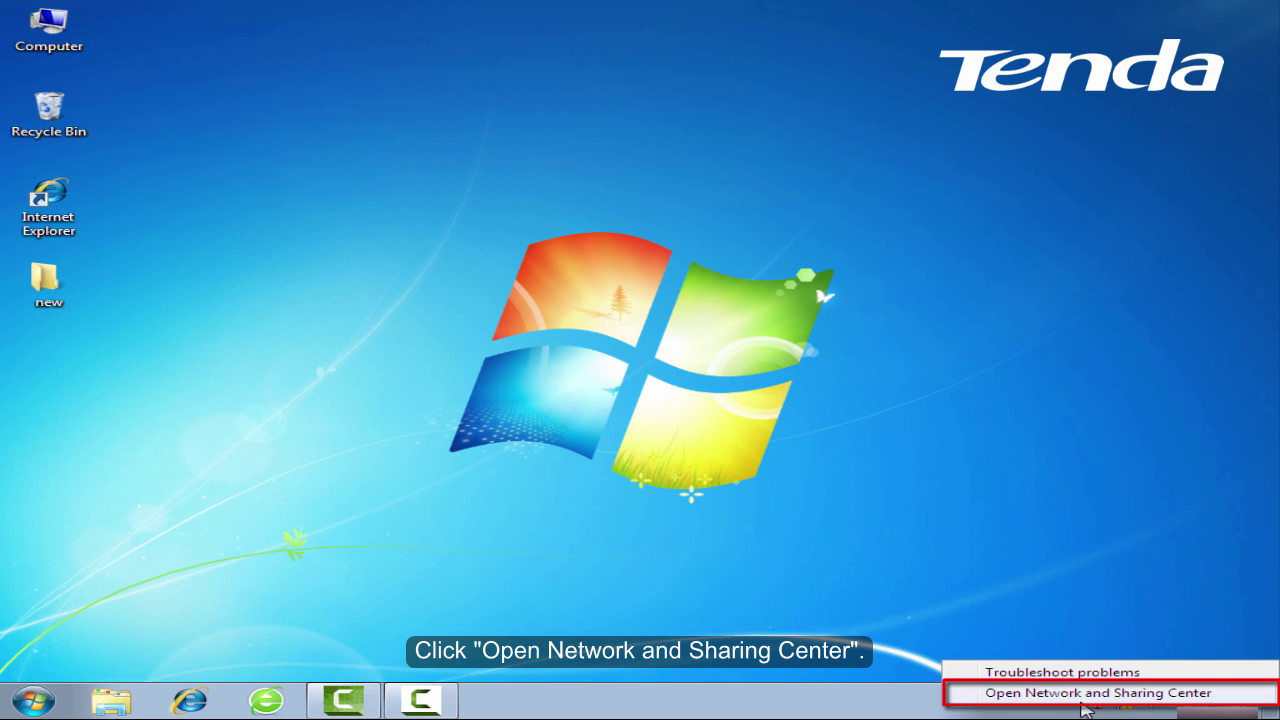
{"action": "left_click", "coordinate": [1083, 697]}
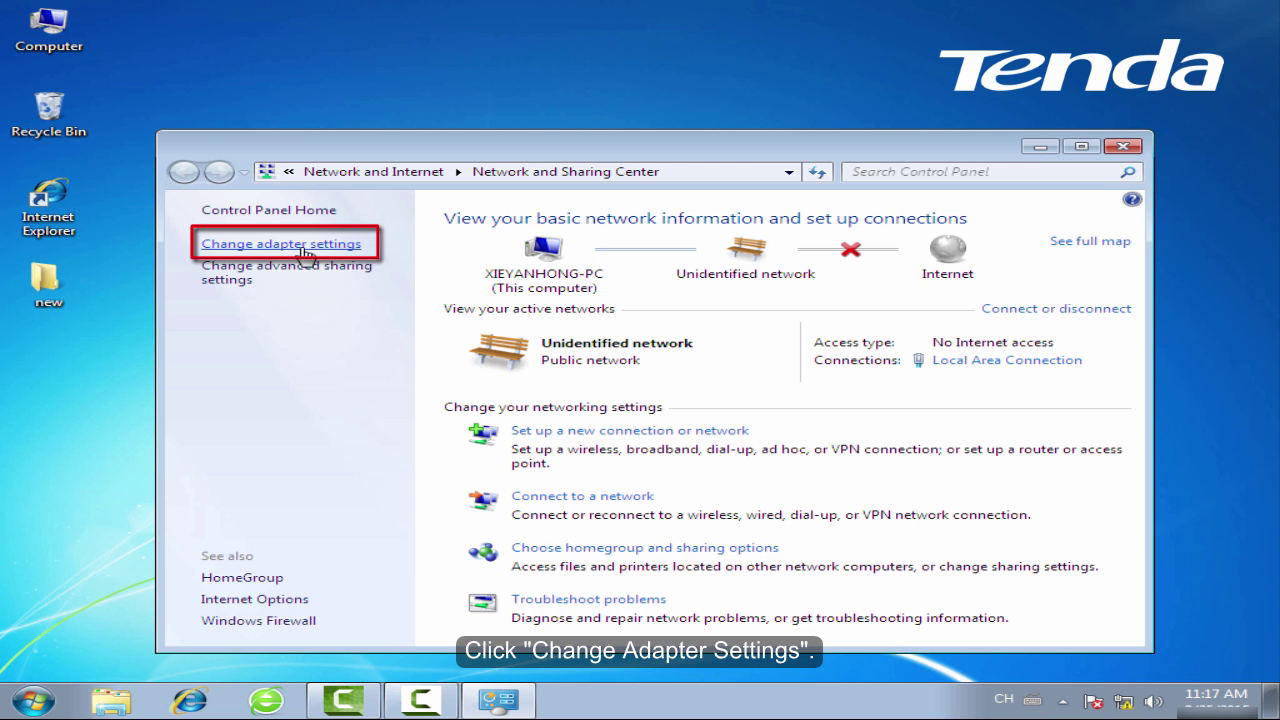
{"action": "left_click", "coordinate": [306, 254]}
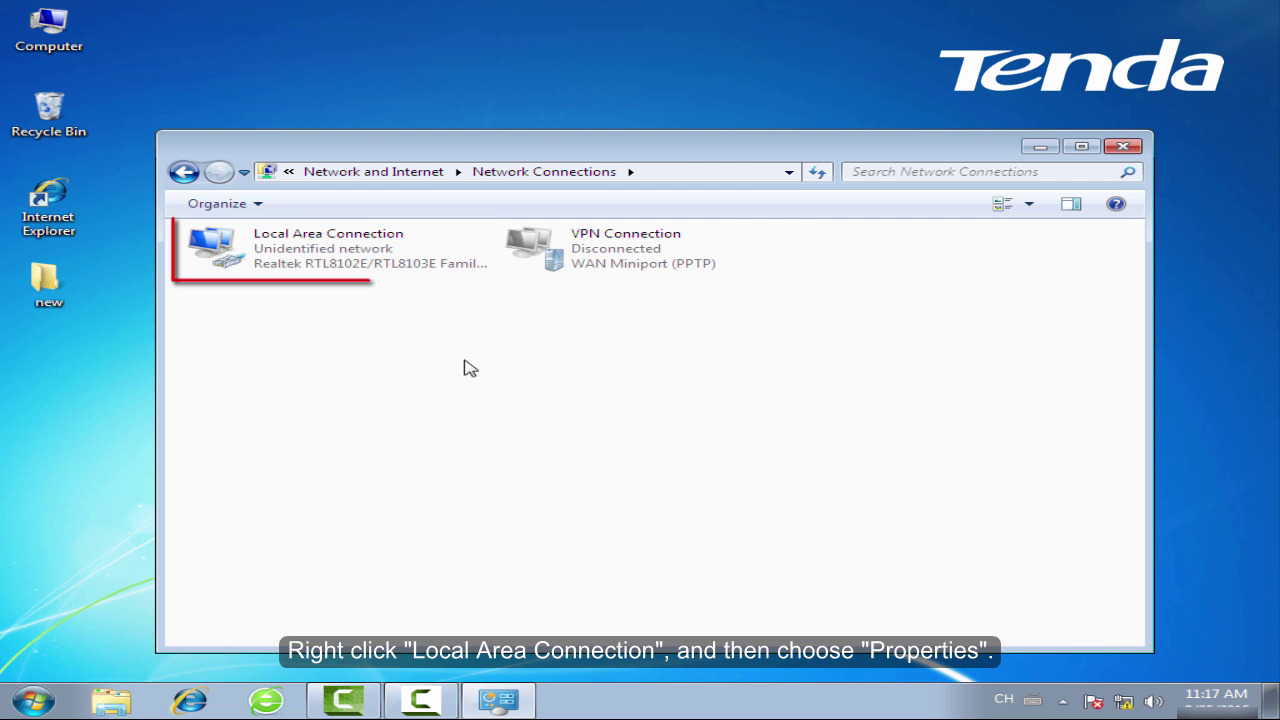
{"action": "left_click", "coordinate": [424, 255]}
{"action": "right_click", "coordinate": [434, 247]}
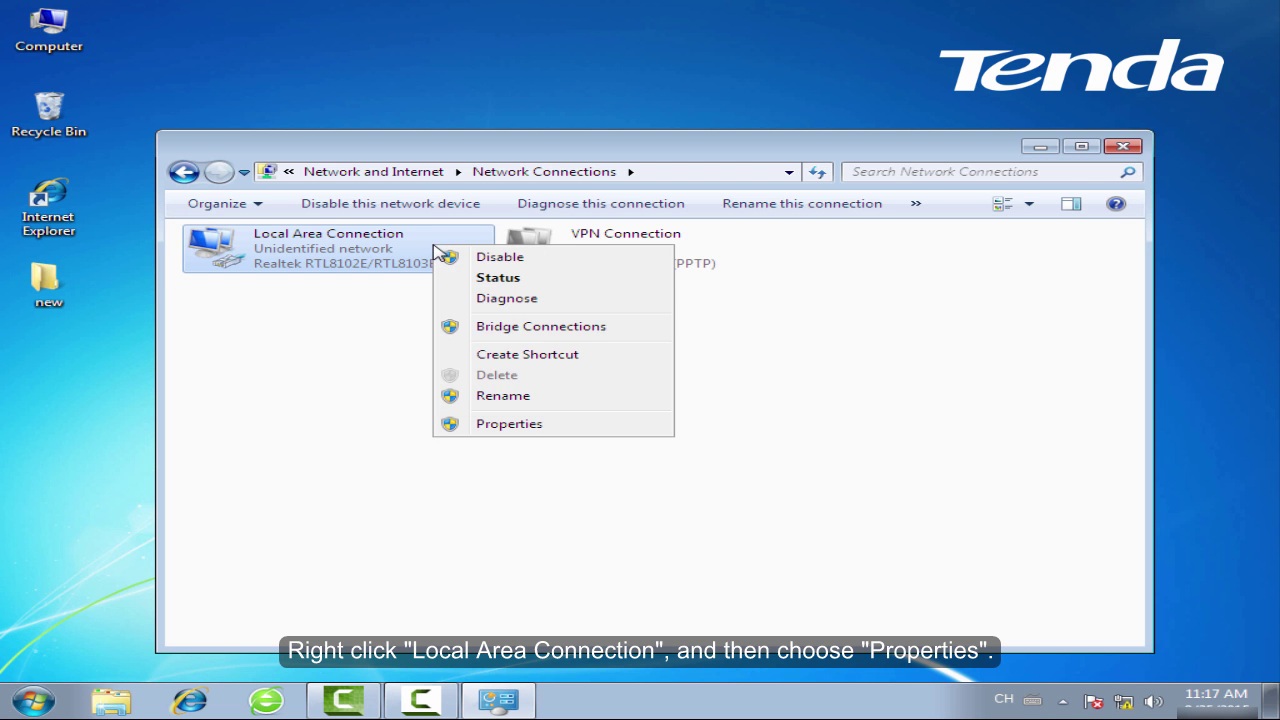
{"action": "left_click", "coordinate": [556, 428]}
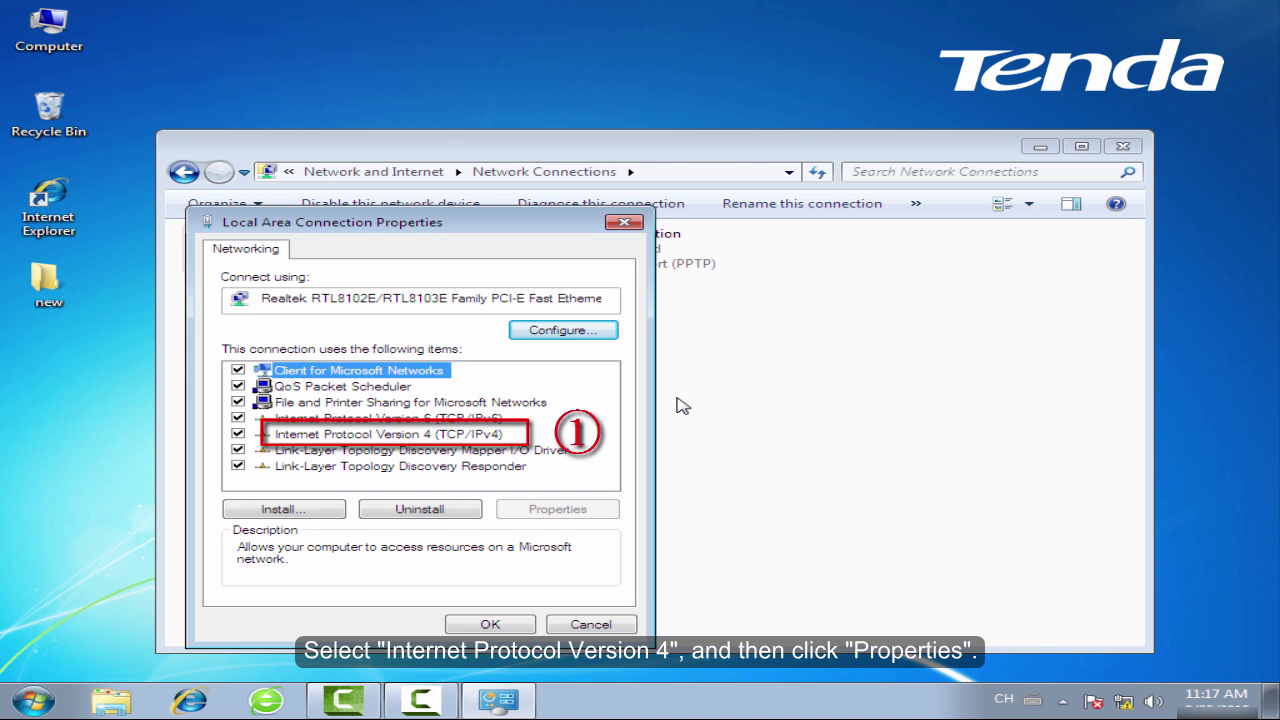
Set TCP/IPv4 to obtain the IP address and DNS servers automatically, and close the properties.
{"action": "key", "text": "Down"}
{"action": "key", "text": "Down"}
{"action": "key", "text": "Down"}
{"action": "key", "text": "Down"}
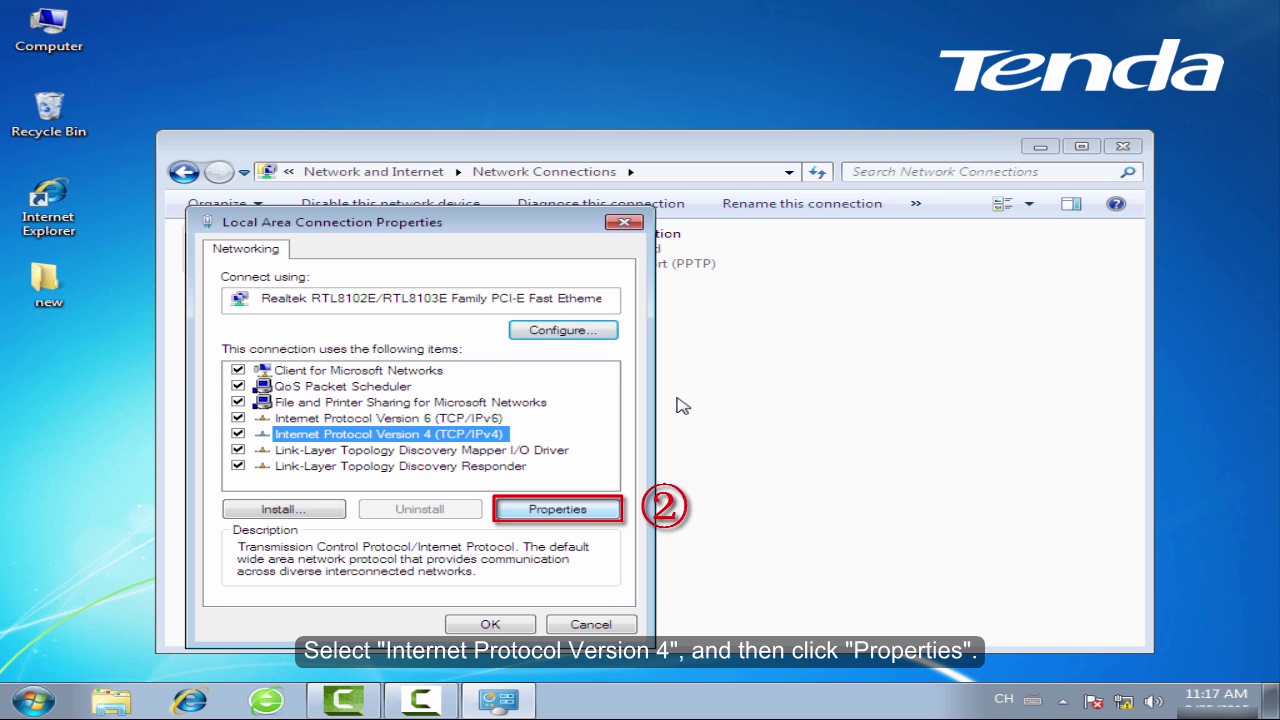
{"action": "key", "text": "alt+r"}
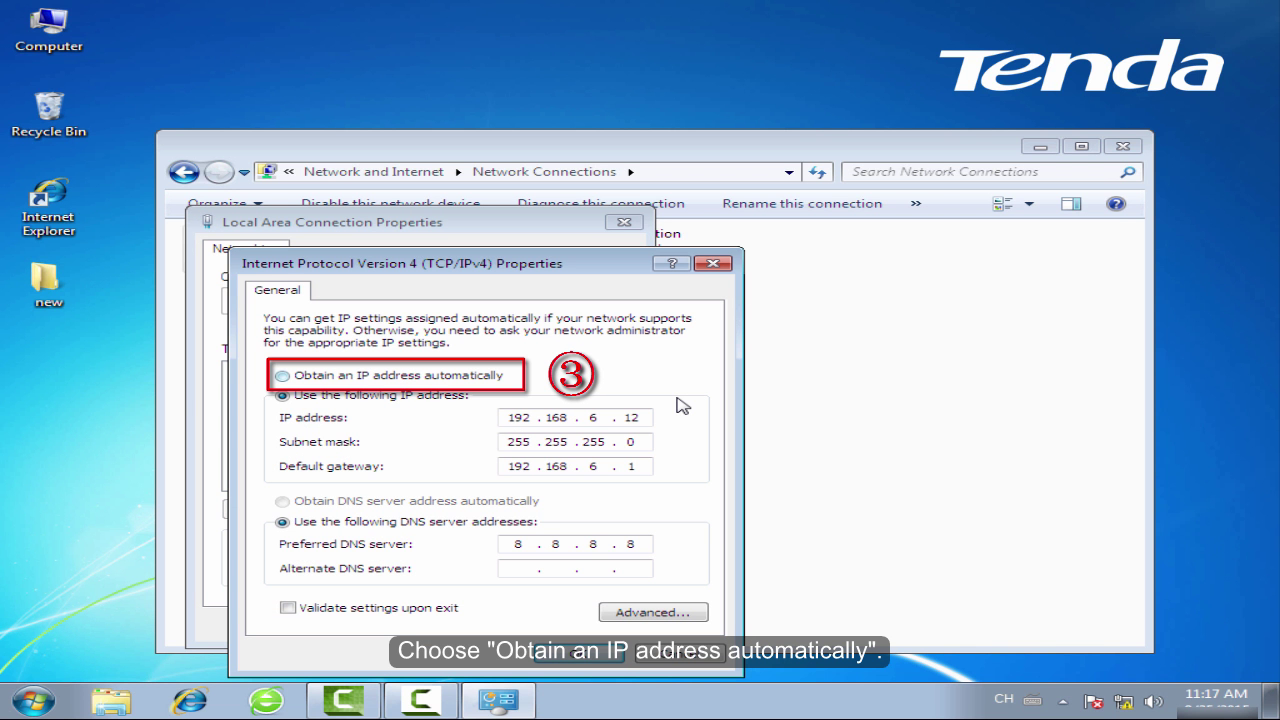
{"action": "key", "text": "alt+o"}
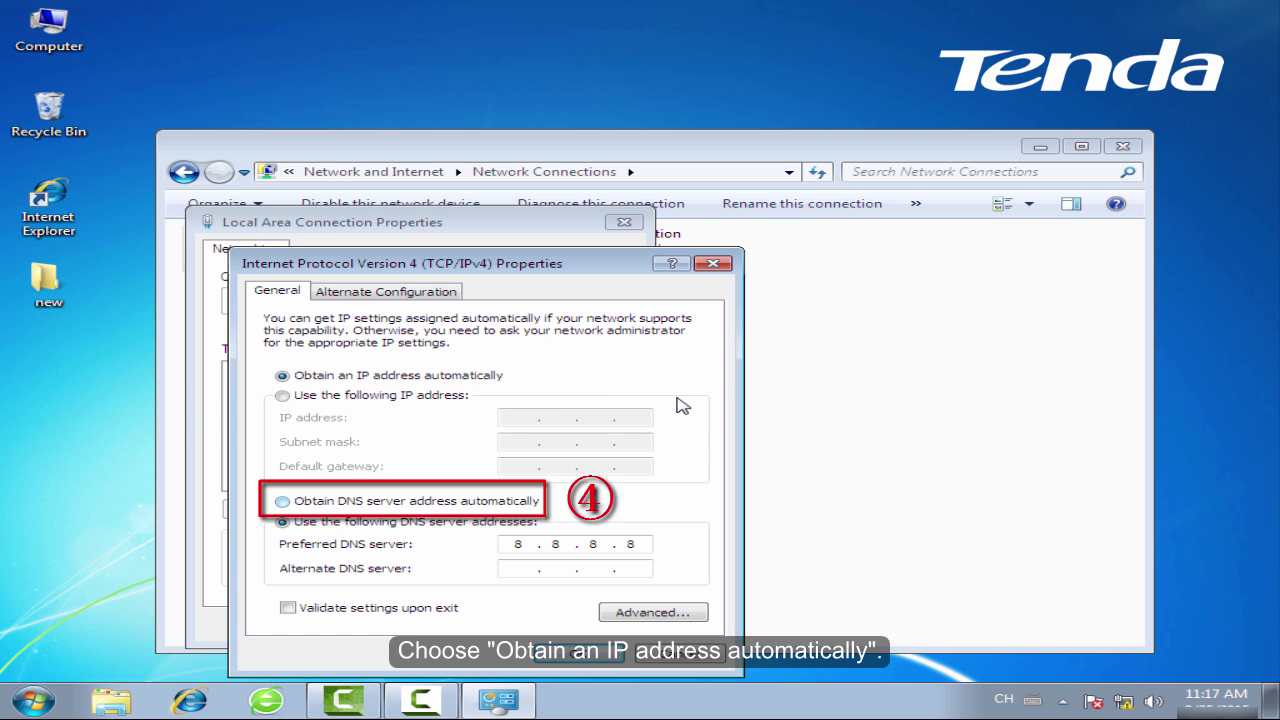
{"action": "key", "text": "alt+b"}
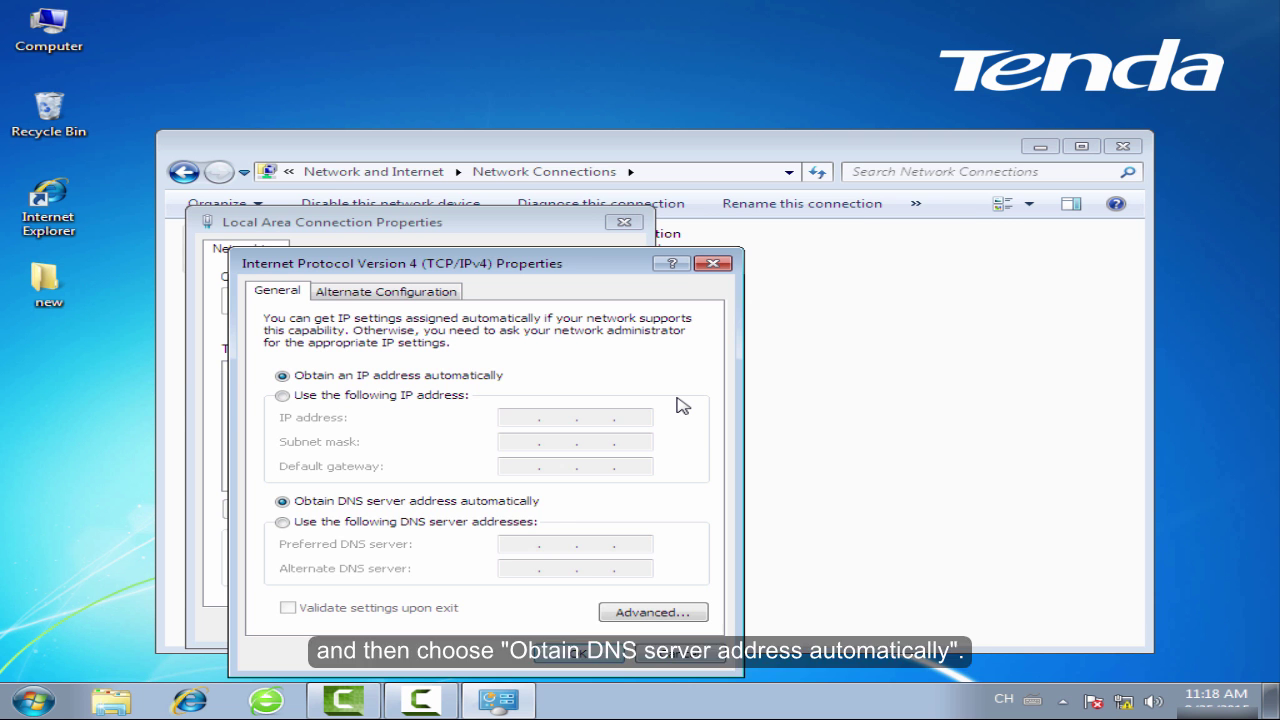
{"action": "key", "text": "Return"}
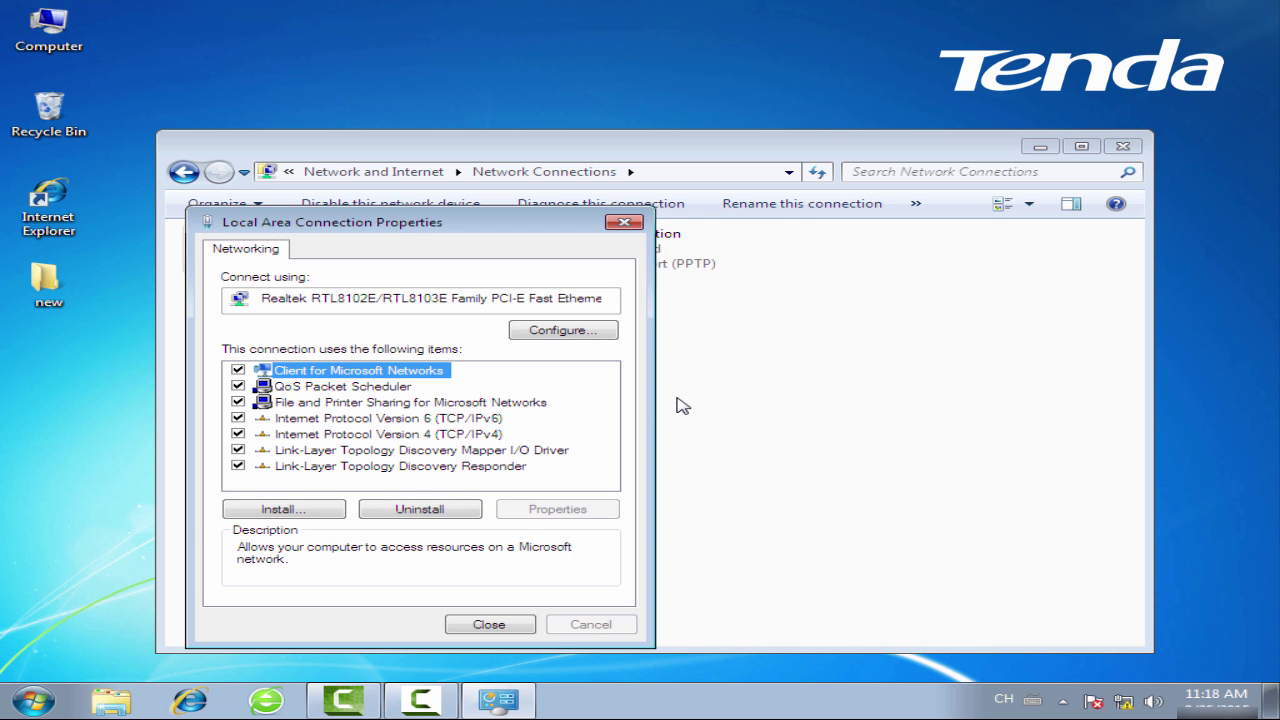
{"action": "key", "text": "Return"}
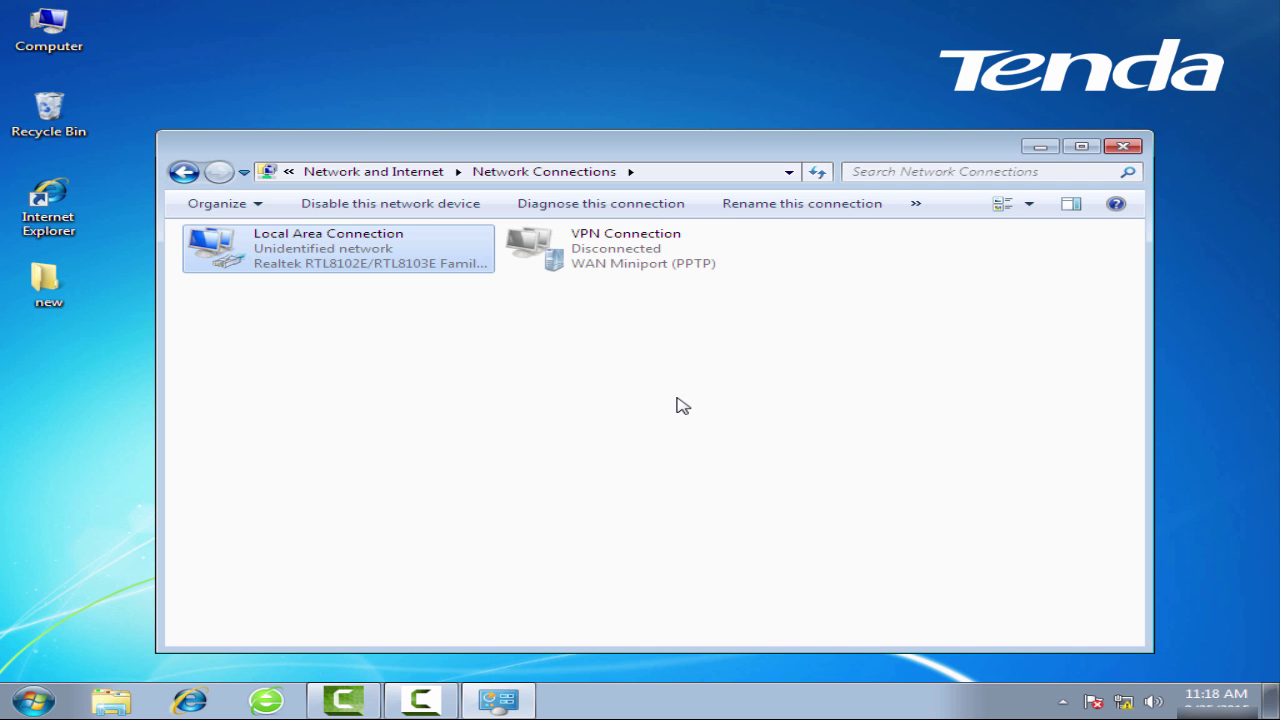
Close Network Connections, launch Internet Explorer and browse to 192.168.0.1.
{"action": "left_click", "coordinate": [1138, 150]}
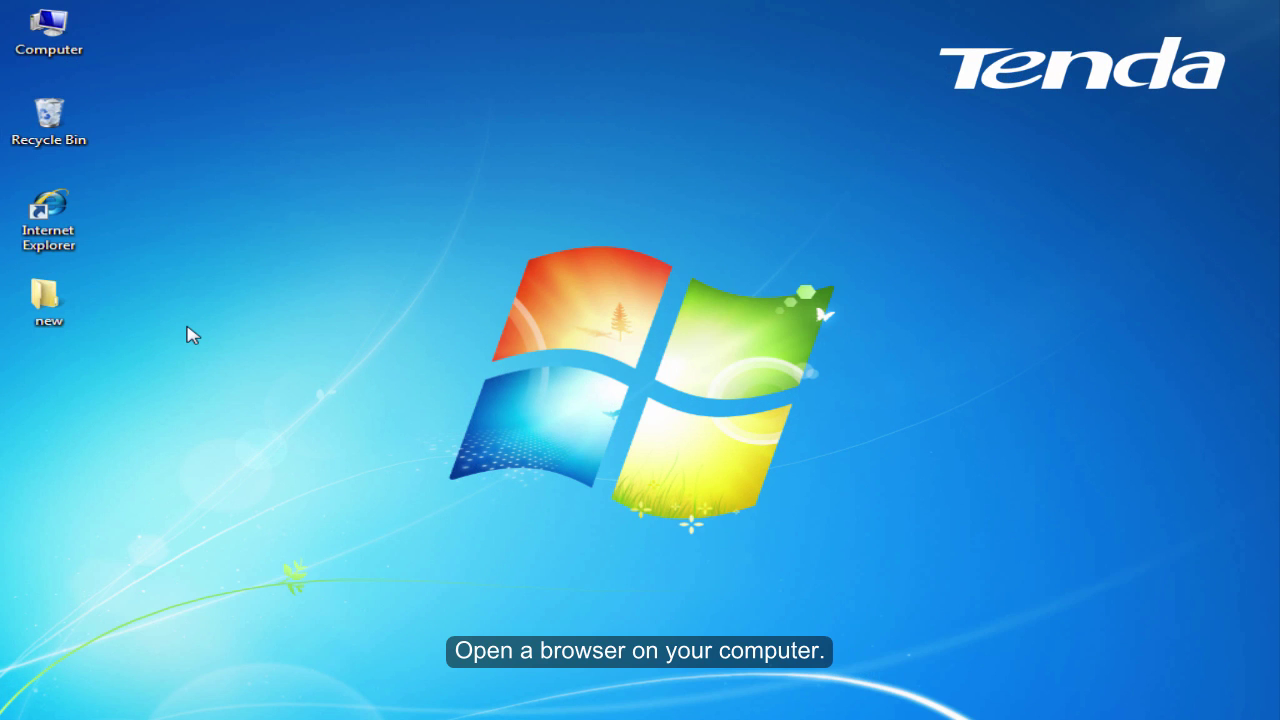
{"action": "double_click", "coordinate": [63, 247]}
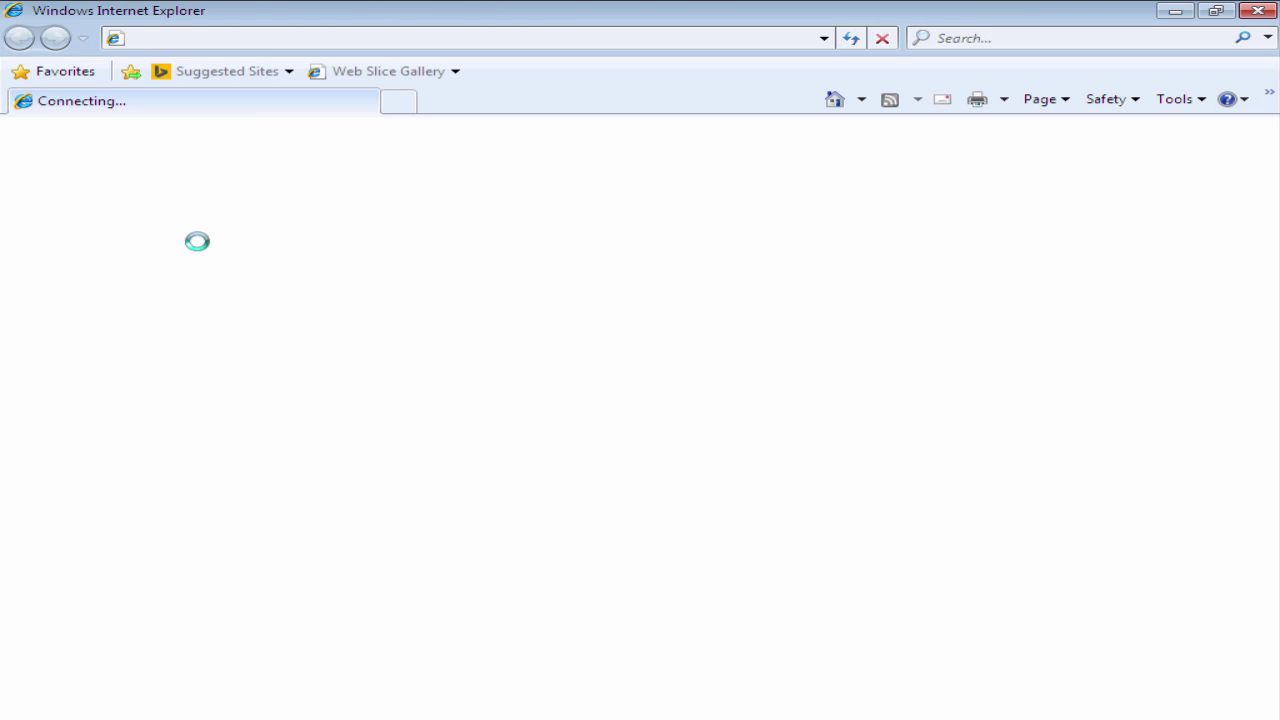
{"action": "left_click", "coordinate": [294, 43]}
{"action": "key", "text": "BackSpace"}
{"action": "key", "text": "BackSpace"}
{"action": "key", "text": "BackSpace"}
{"action": "key", "text": "BackSpace"}
{"action": "key", "text": "BackSpace"}
{"action": "key", "text": "BackSpace"}
{"action": "key", "text": "BackSpace"}
{"action": "key", "text": "BackSpace"}
{"action": "key", "text": "BackSpace"}
{"action": "key", "text": "BackSpace"}
{"action": "key", "text": "BackSpace"}
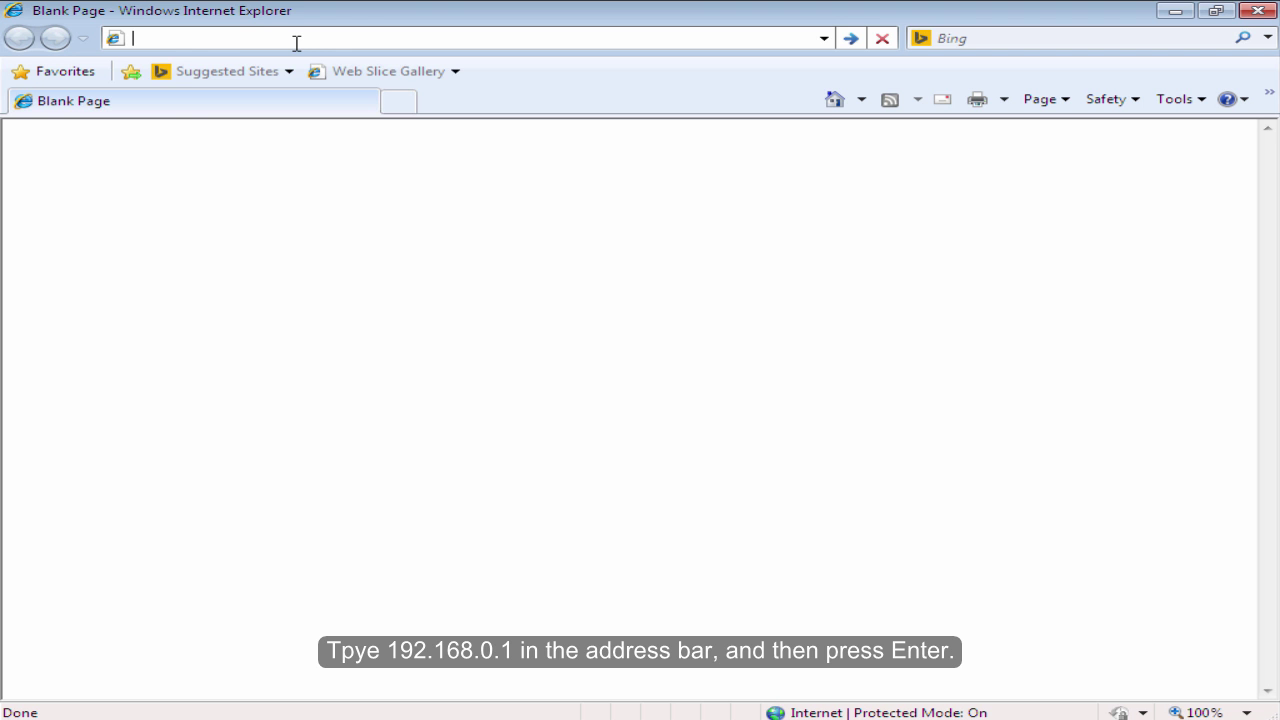
{"action": "type", "text": "192."}
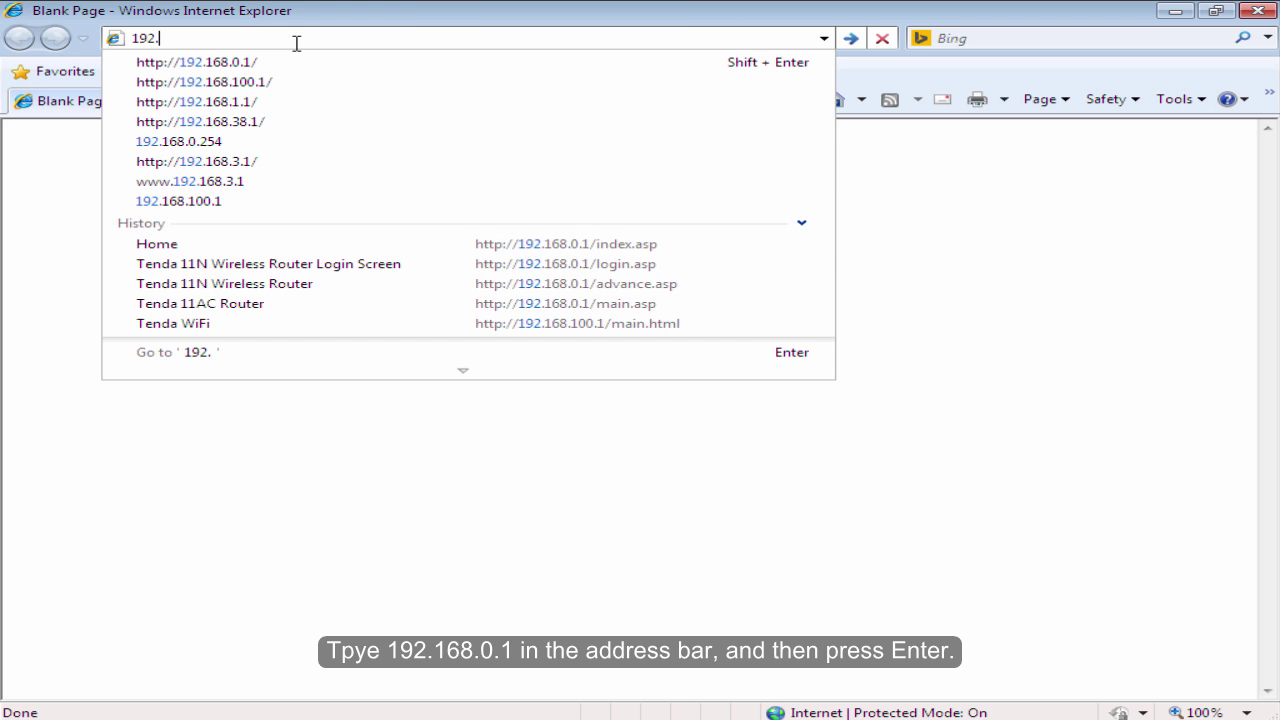
{"action": "type", "text": "168.0.1"}
{"action": "key", "text": "Return"}
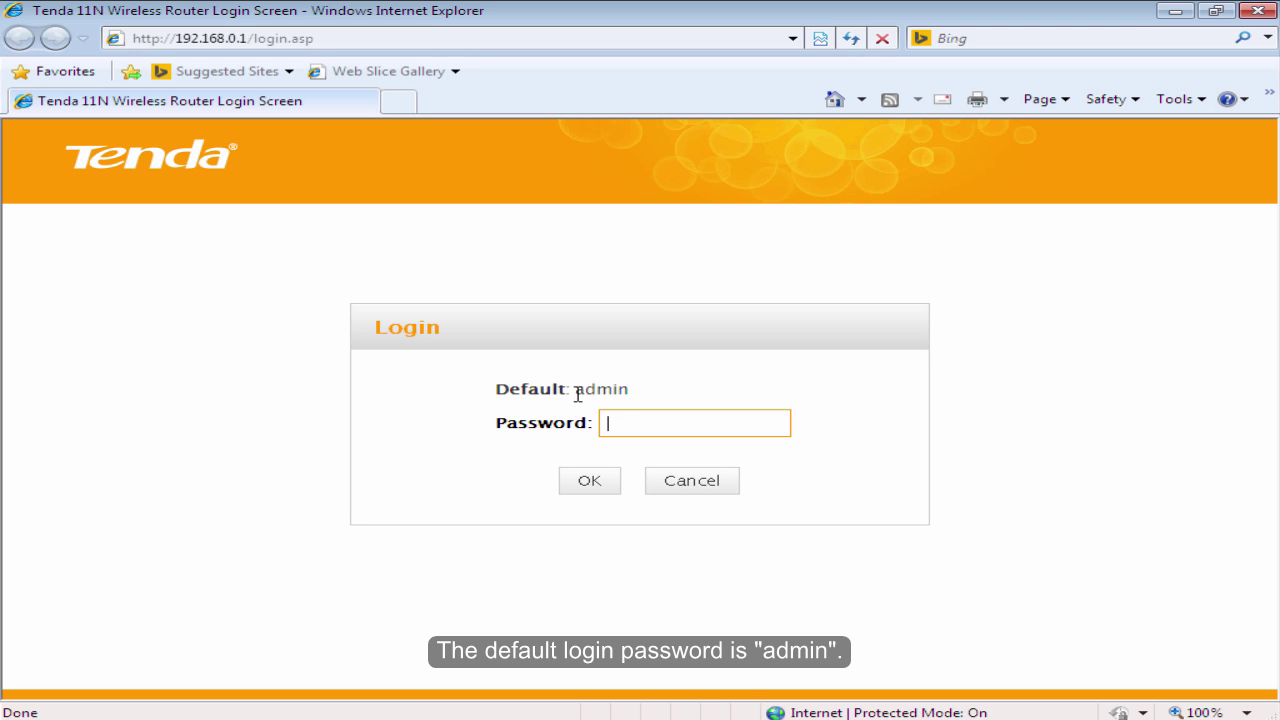
{"action": "left_click_drag", "start_coordinate": [573, 389], "coordinate": [669, 389]}
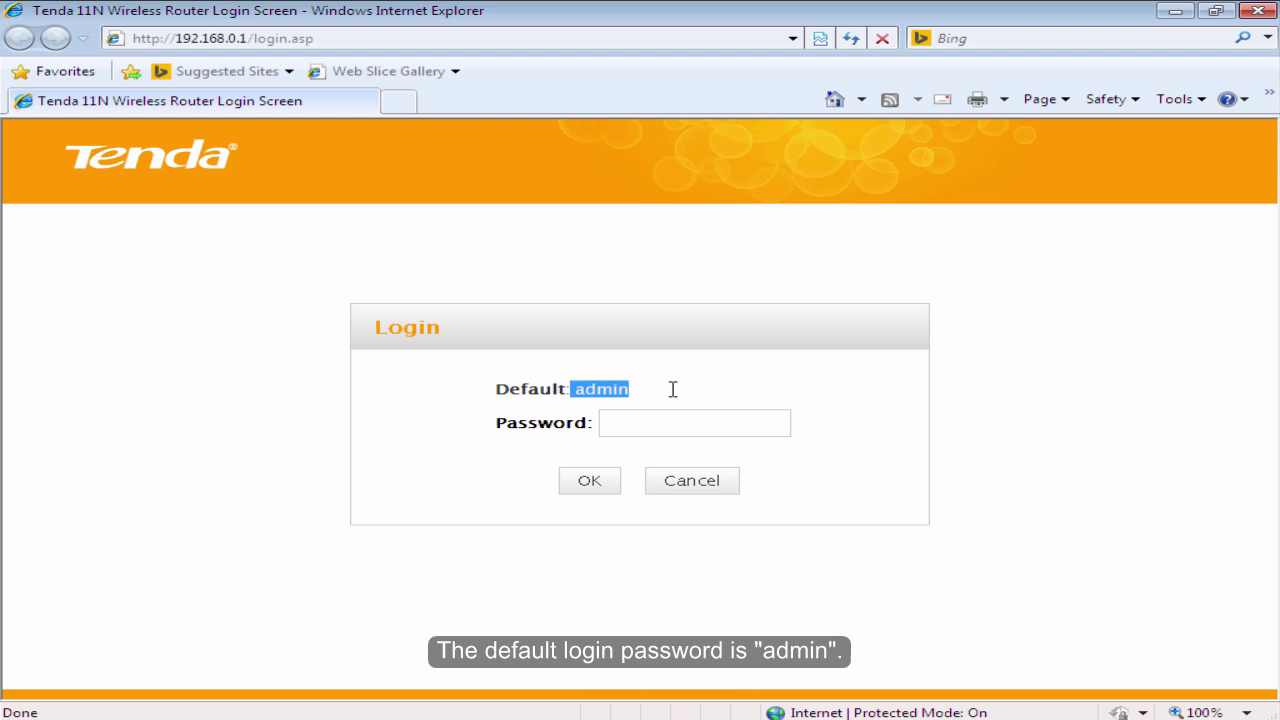
{"action": "left_click", "coordinate": [681, 418]}
{"action": "type", "text": "a"}
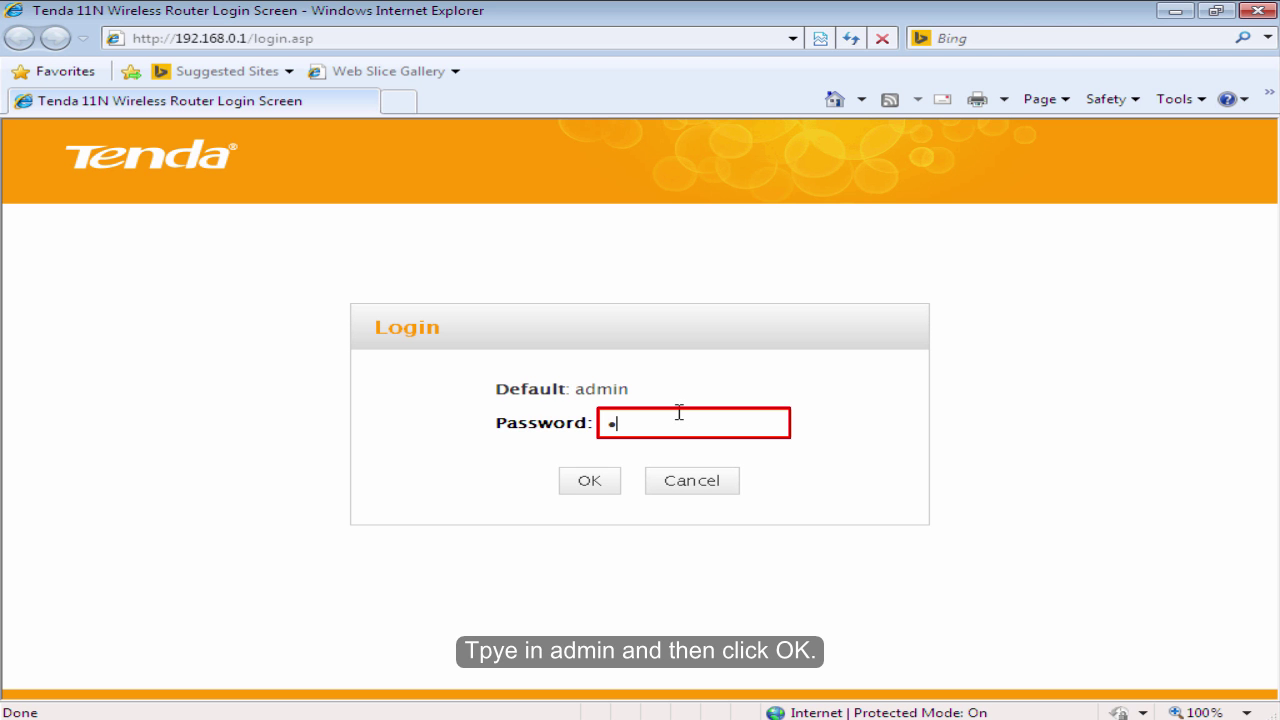
{"action": "type", "text": "dmin"}
{"action": "left_click", "coordinate": [606, 484]}
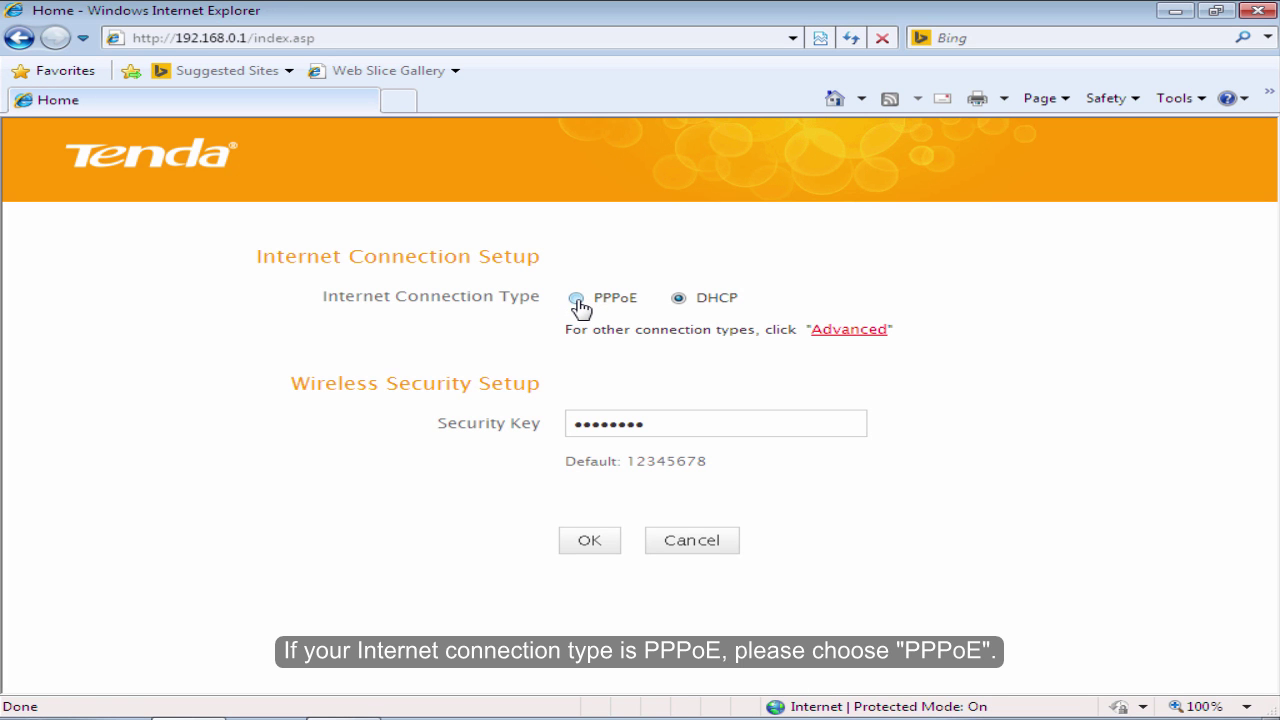
Choose PPPoE as the connection type and enter the ISP account username and password.
{"action": "left_click", "coordinate": [577, 299]}
{"action": "left_click", "coordinate": [654, 335]}
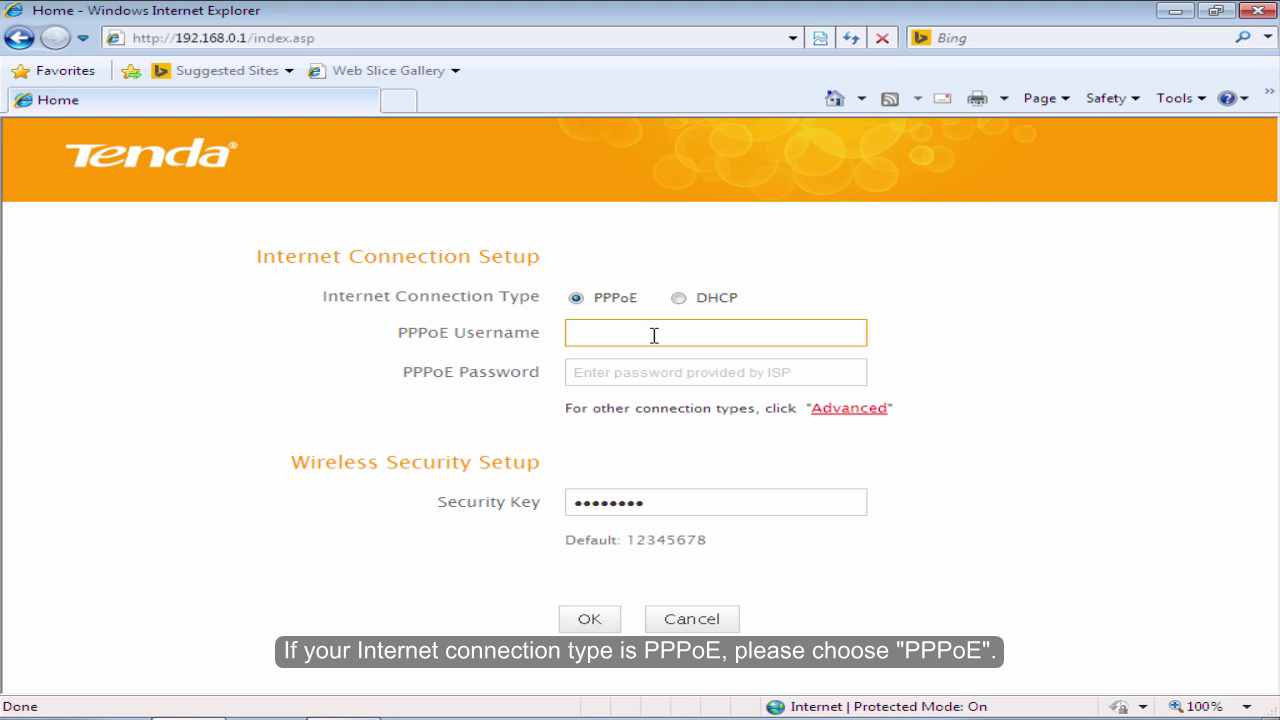
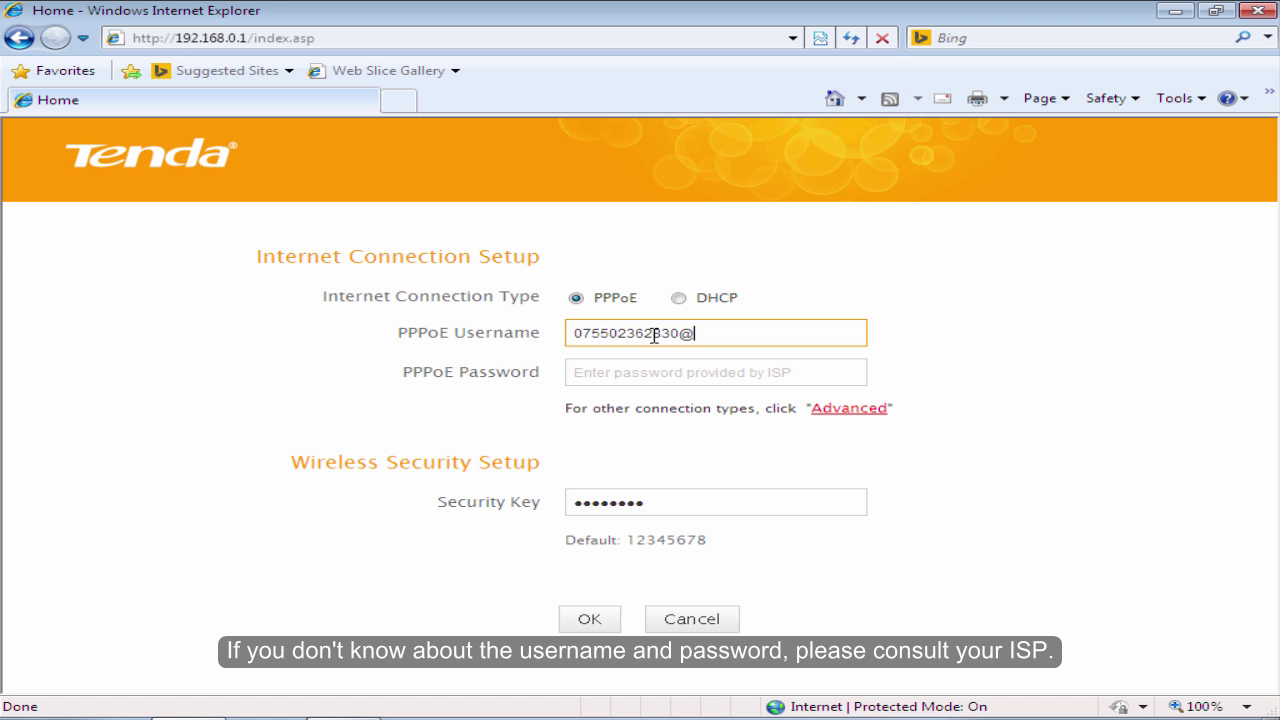
{"action": "left_click", "coordinate": [624, 368]}
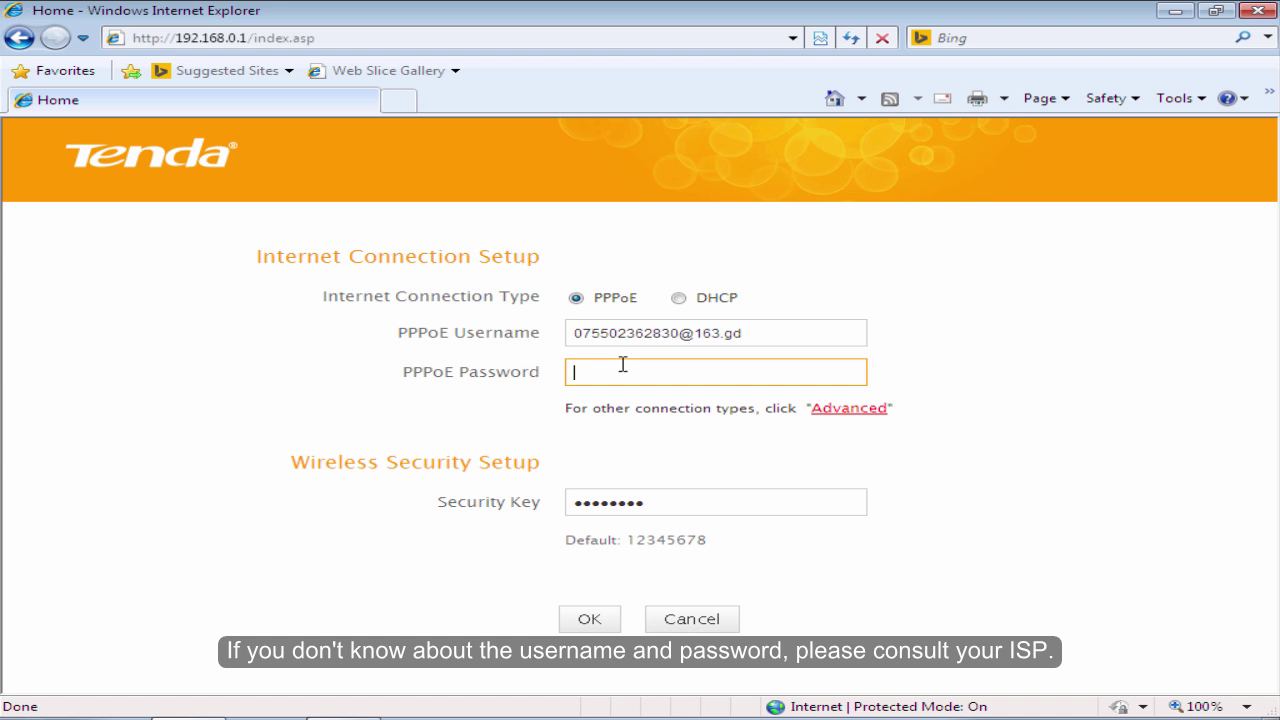
{"action": "type", "text": "Il"}
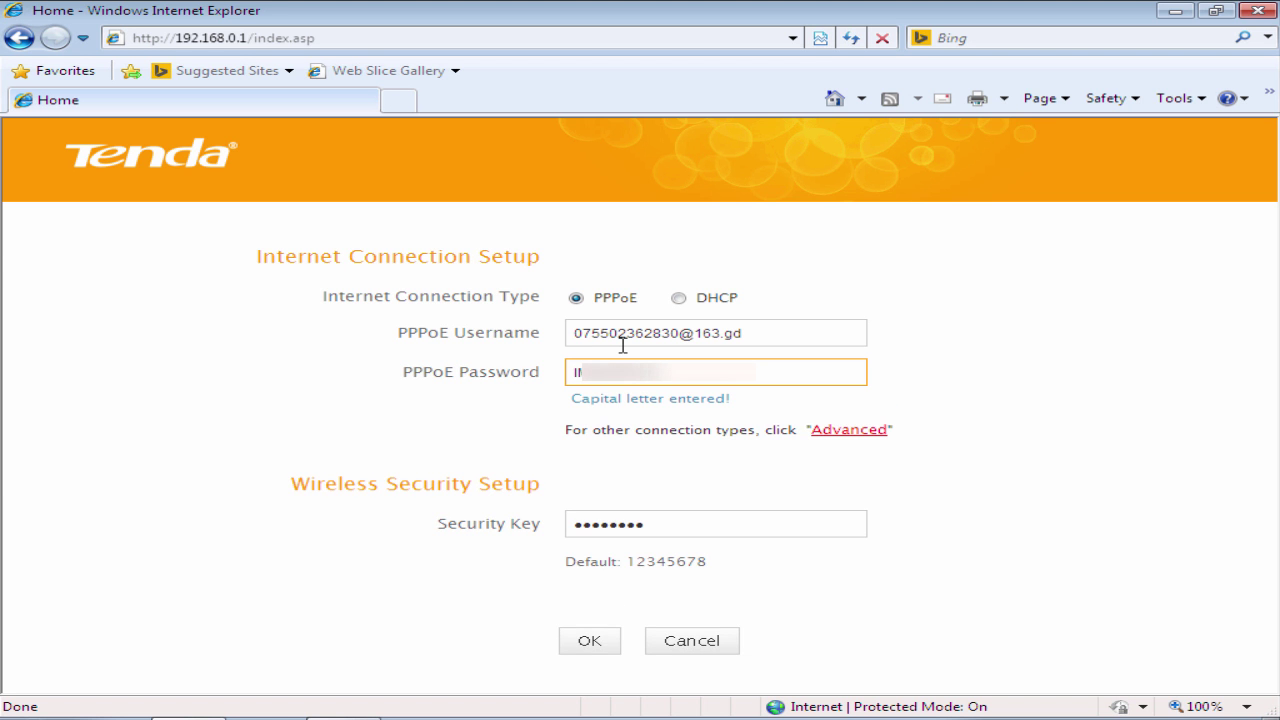
{"action": "left_click", "coordinate": [668, 503]}
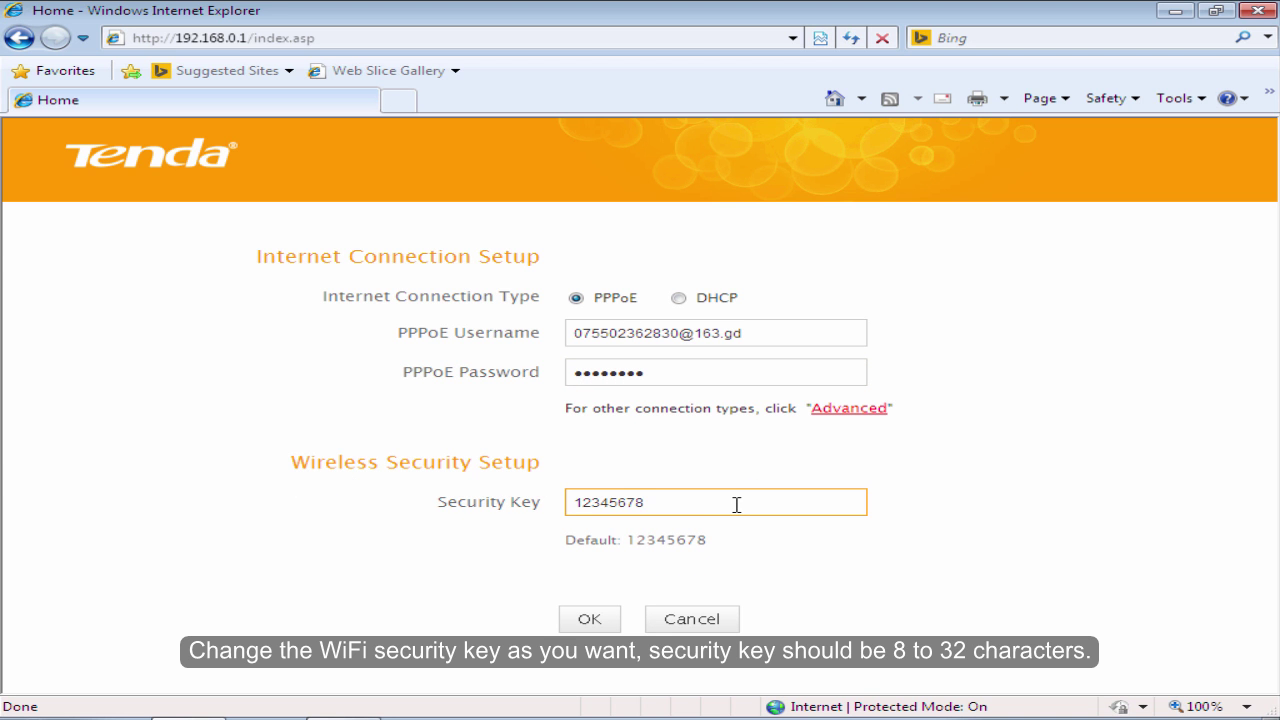
{"action": "key", "text": "BackSpace"}
{"action": "key", "text": "BackSpace"}
{"action": "key", "text": "BackSpace"}
{"action": "key", "text": "BackSpace"}
{"action": "key", "text": "BackSpace"}
{"action": "key", "text": "BackSpace"}
{"action": "key", "text": "BackSpace"}
{"action": "type", "text": "87654321"}
{"action": "left_click_drag", "start_coordinate": [737, 508], "coordinate": [545, 510]}
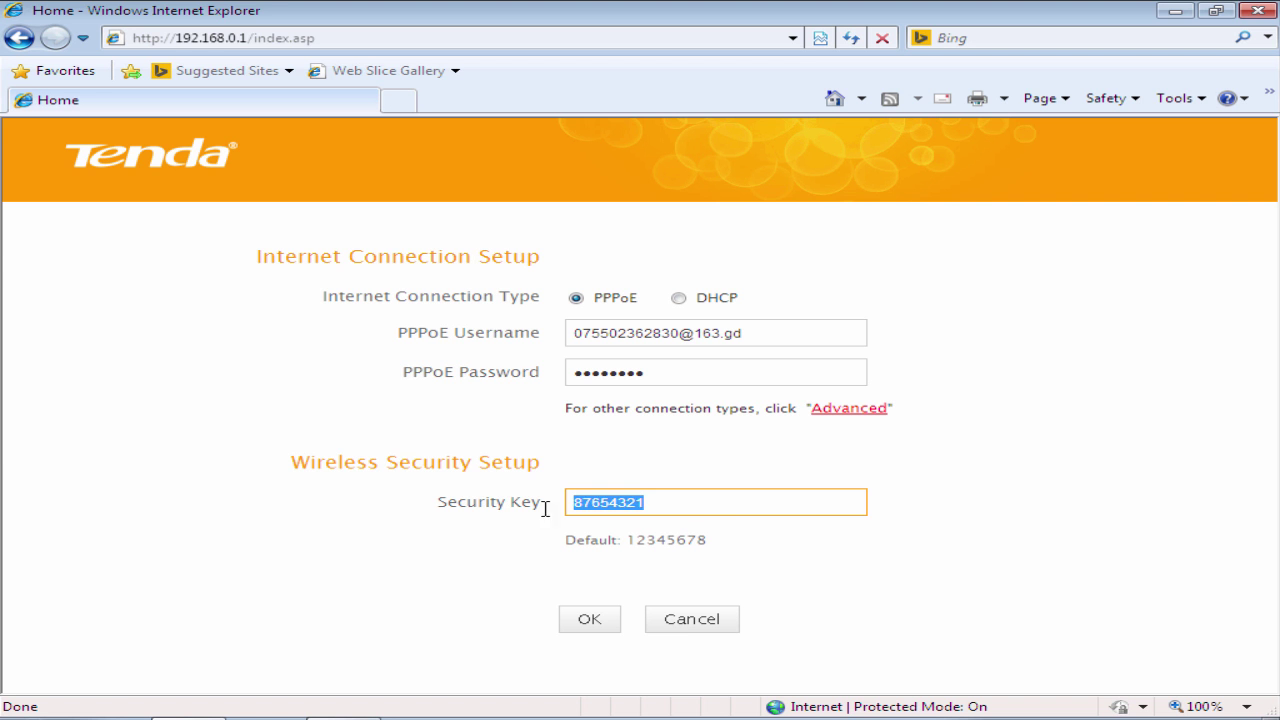
{"action": "left_click", "coordinate": [810, 515]}
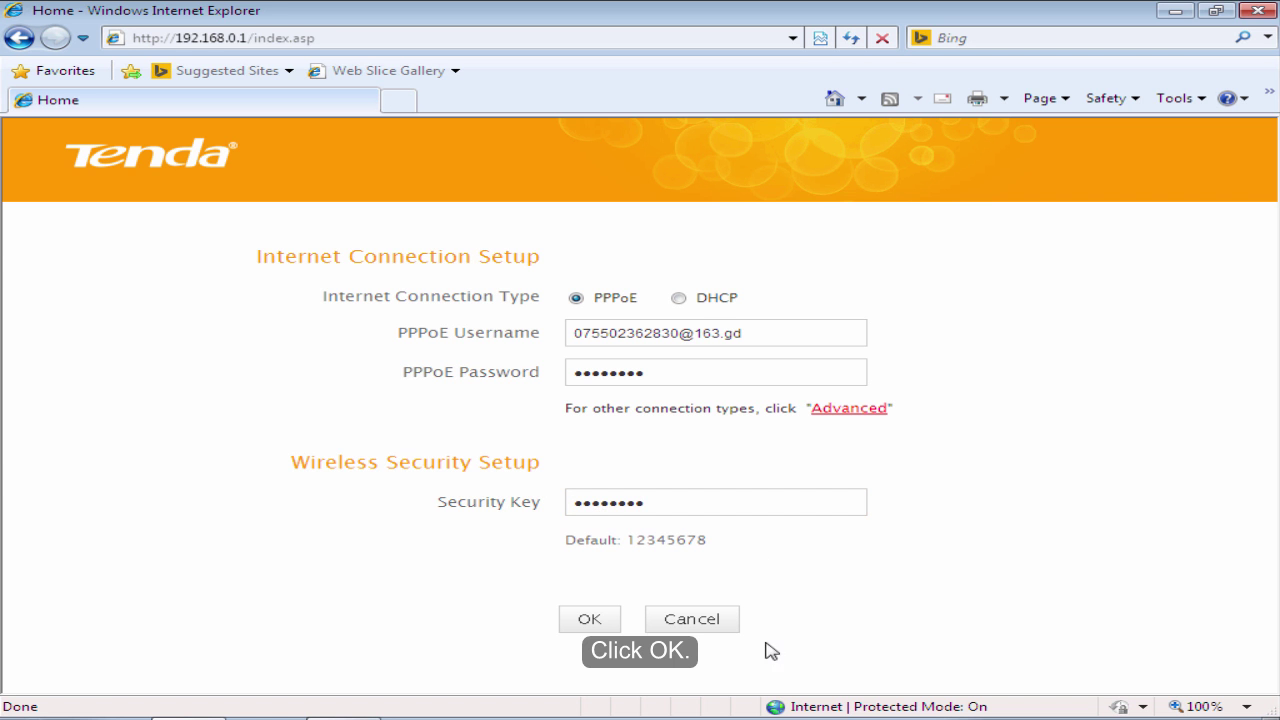
{"action": "left_click", "coordinate": [590, 625]}
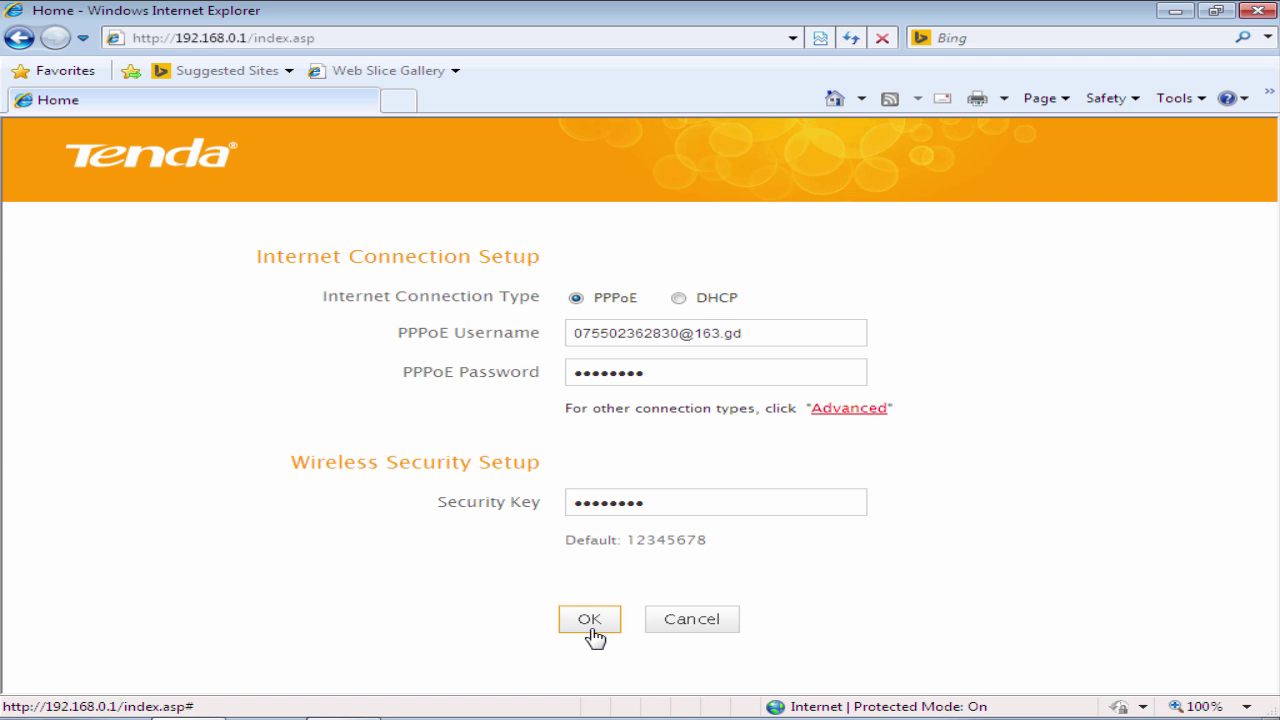
{"action": "left_click", "coordinate": [592, 628]}
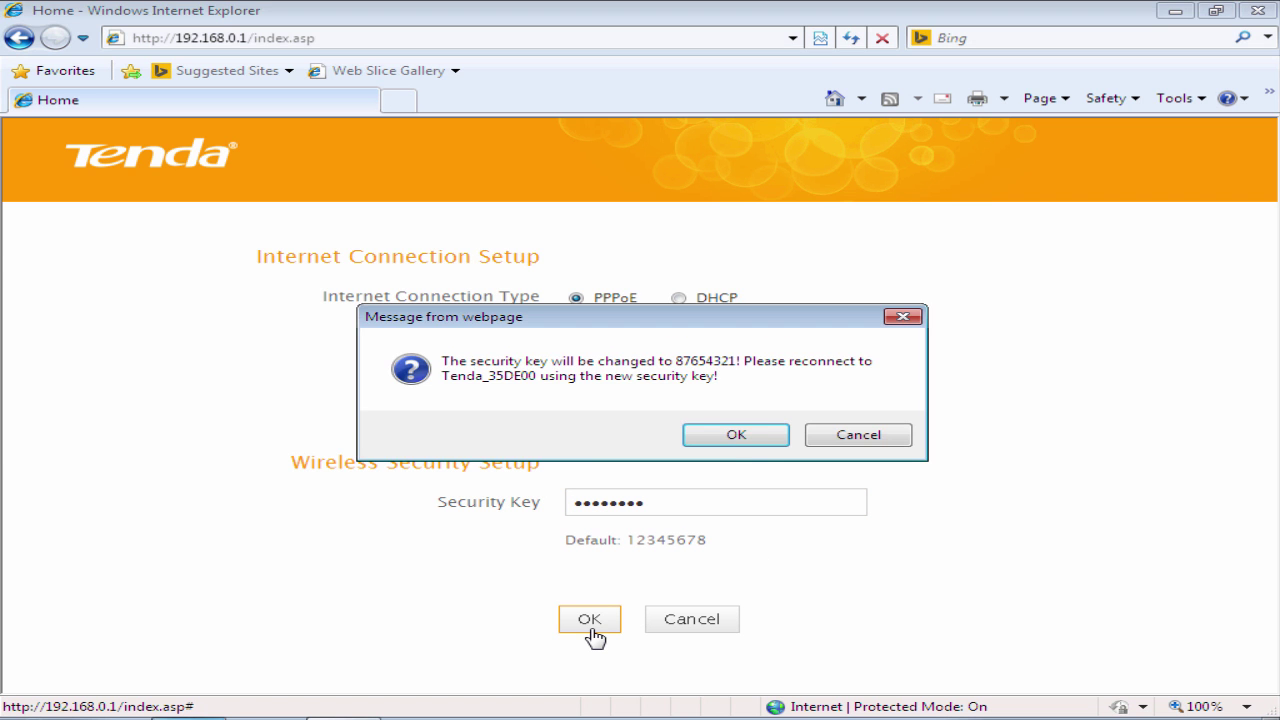
{"action": "left_click", "coordinate": [745, 449]}
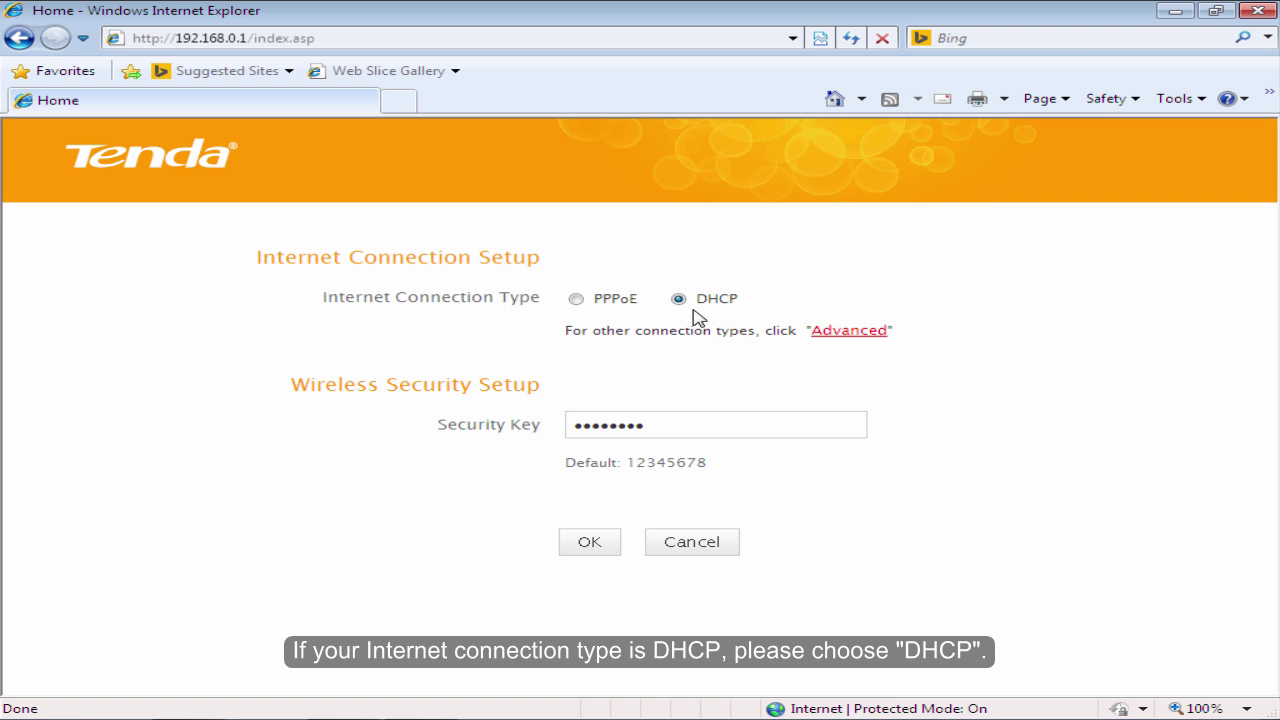
{"action": "left_click", "coordinate": [672, 426]}
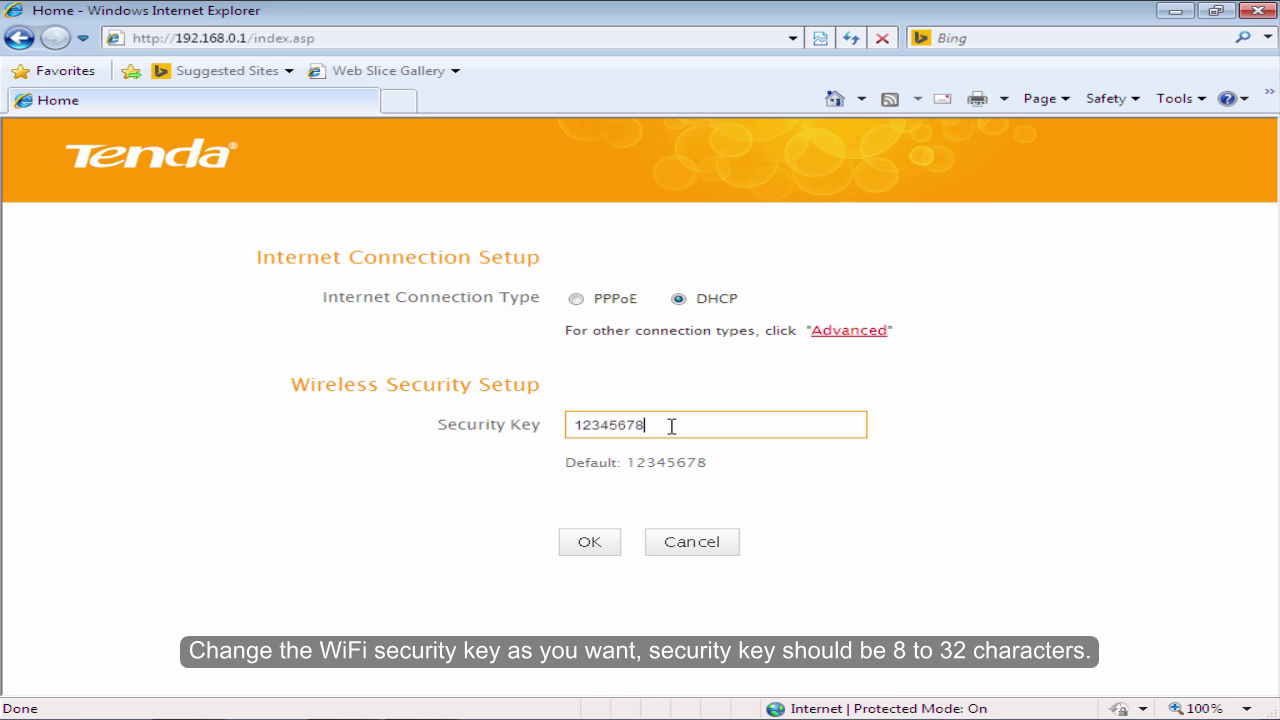
{"action": "key", "text": "BackSpace"}
{"action": "key", "text": "BackSpace"}
{"action": "key", "text": "BackSpace"}
{"action": "key", "text": "BackSpace"}
{"action": "key", "text": "BackSpace"}
{"action": "key", "text": "BackSpace"}
{"action": "key", "text": "BackSpace"}
{"action": "type", "text": "87654321"}
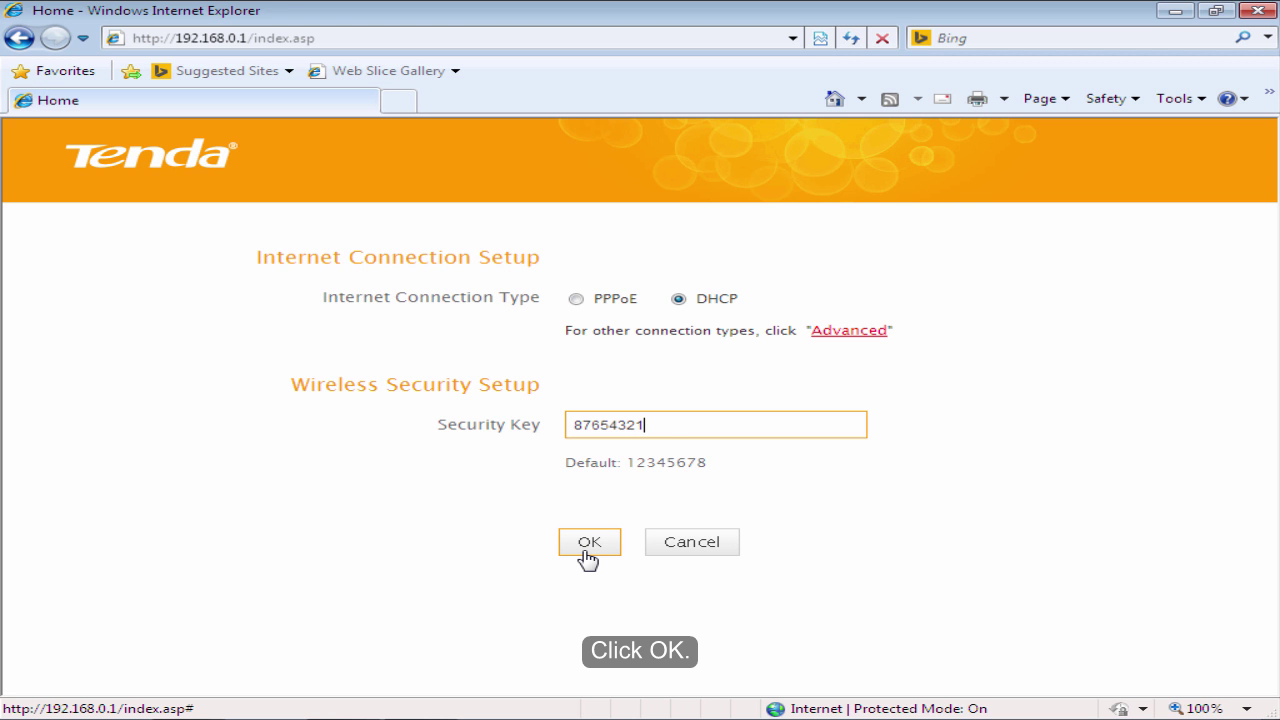
{"action": "left_click", "coordinate": [588, 550]}
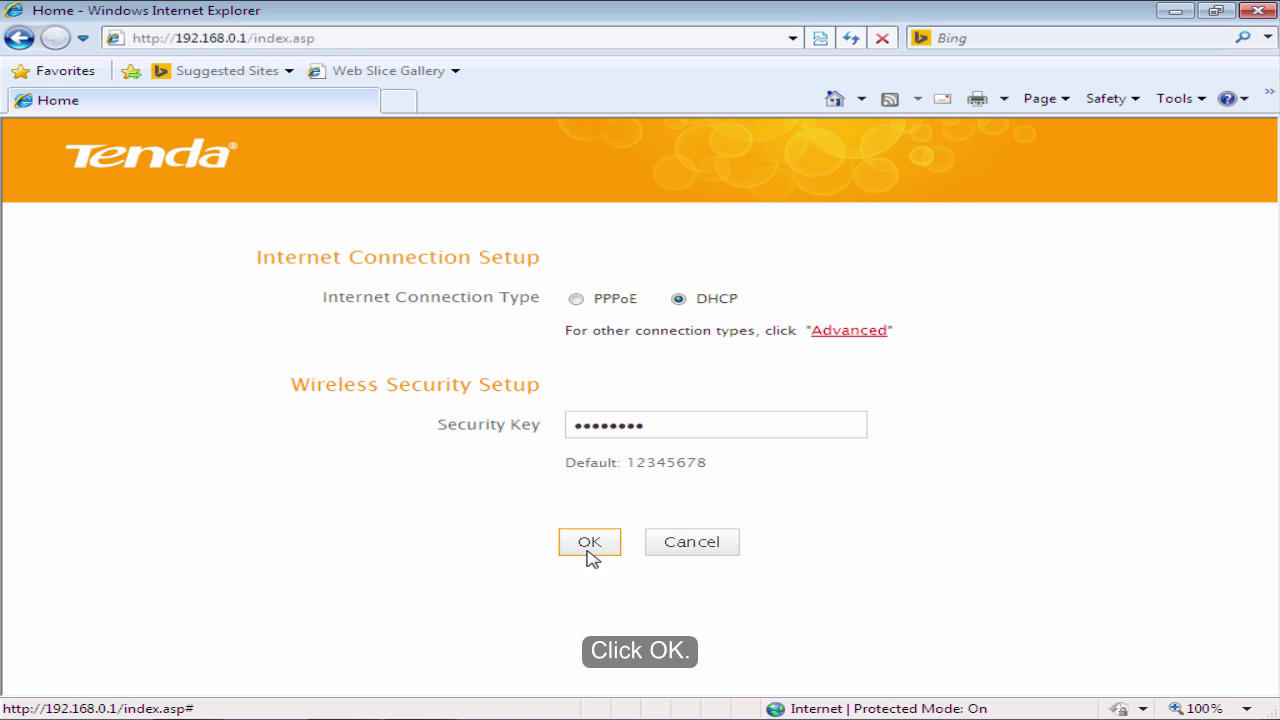
{"action": "left_click", "coordinate": [728, 441]}
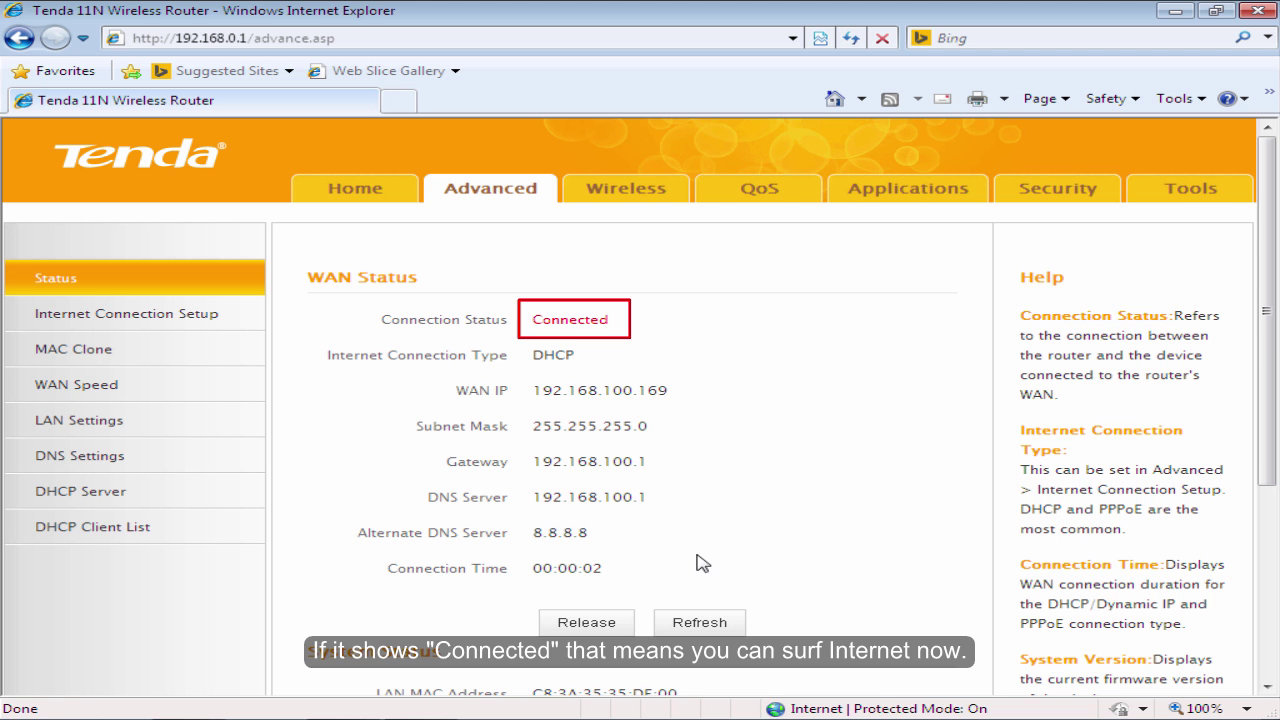
Open Wireless Basic Settings and start erasing the Primary SSID, leaving 'Tenda_09B'.
{"action": "left_click", "coordinate": [645, 196]}
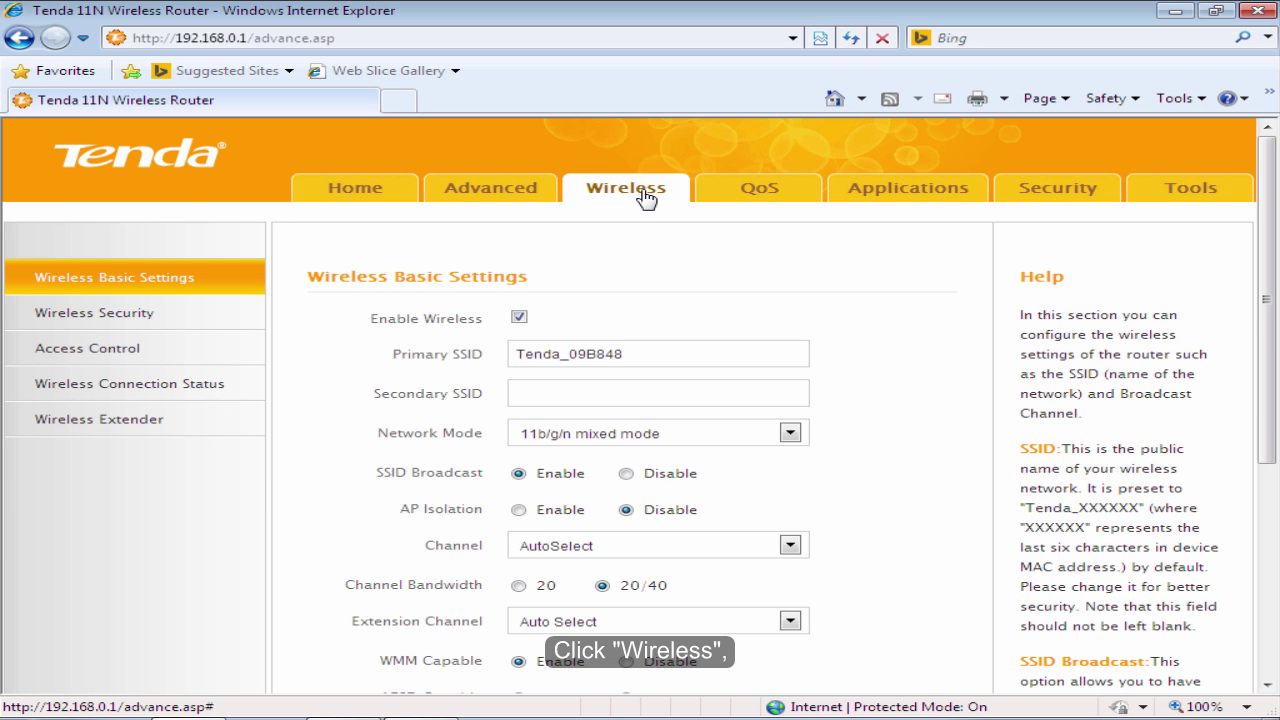
{"action": "left_click", "coordinate": [204, 292]}
{"action": "left_click", "coordinate": [657, 357]}
{"action": "key", "text": "BackSpace"}
{"action": "key", "text": "BackSpace"}
{"action": "key", "text": "BackSpace"}
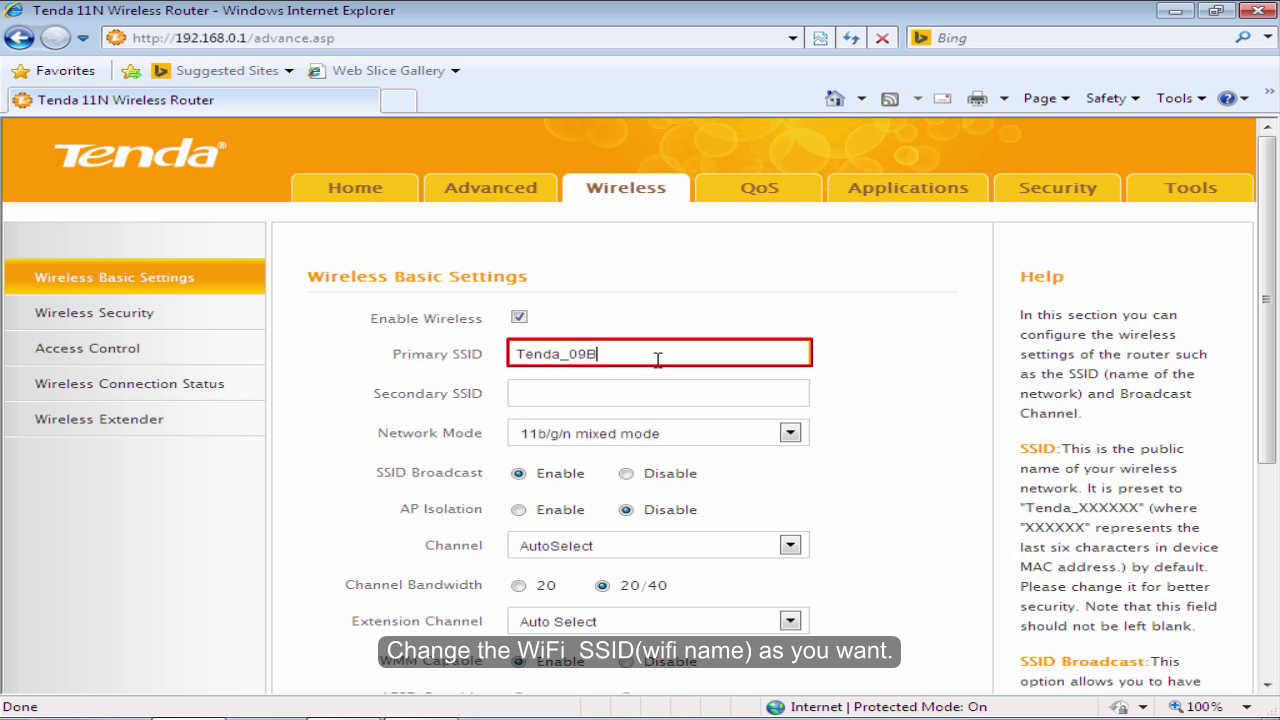